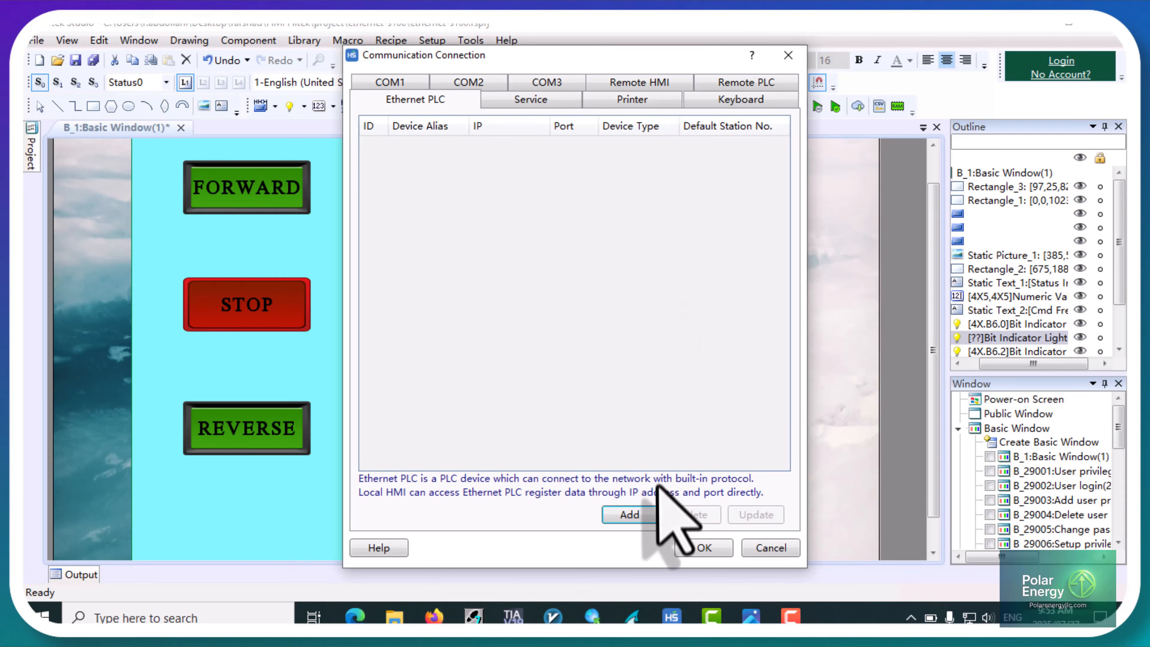
Step: Add an Ethernet PLC device with manufacturer Modbus Compatible and device type Modbus_Tcp_Hex
click(639, 514)
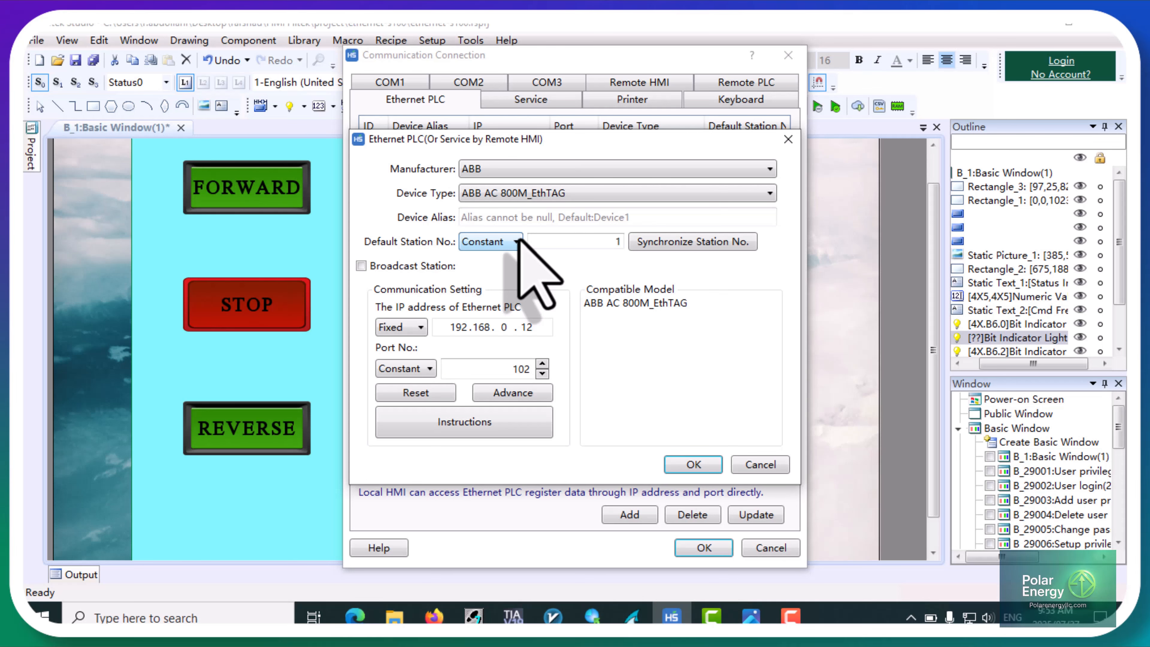
click(538, 170)
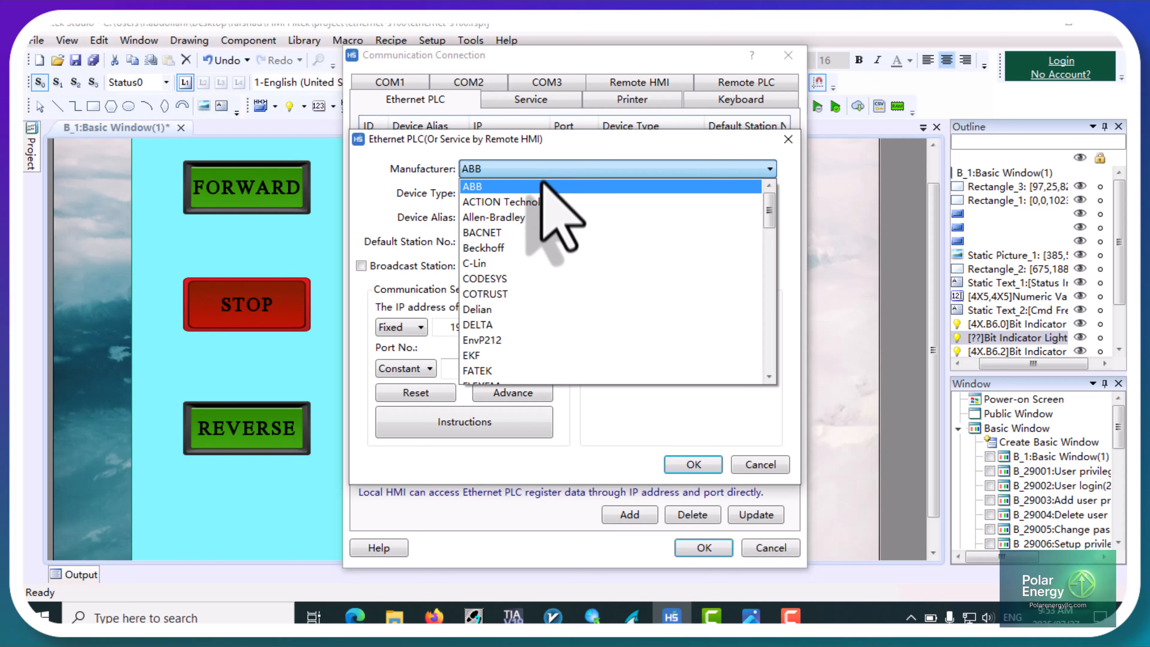
scroll(543, 179, down, 6)
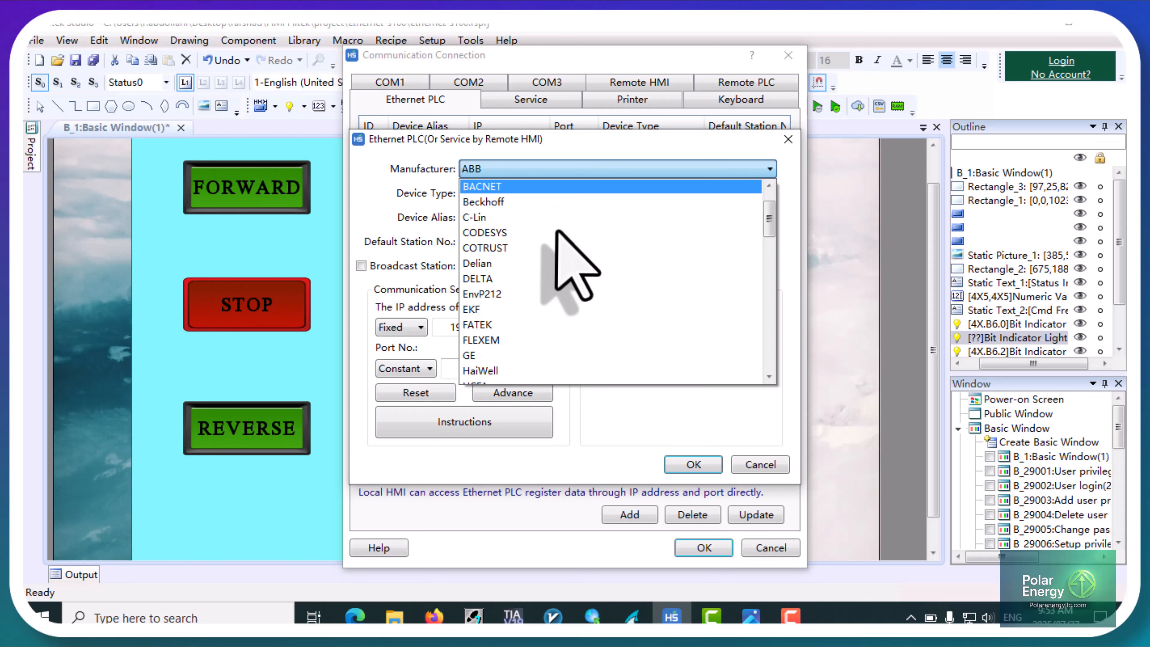
scroll(558, 234, down, 4)
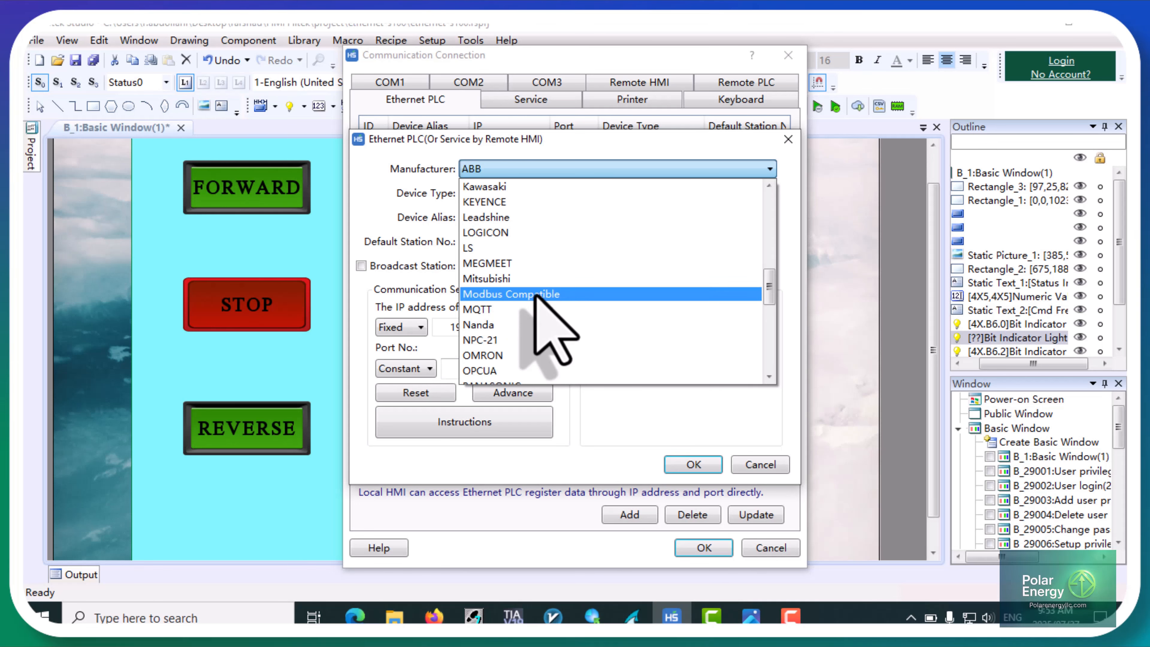
click(536, 295)
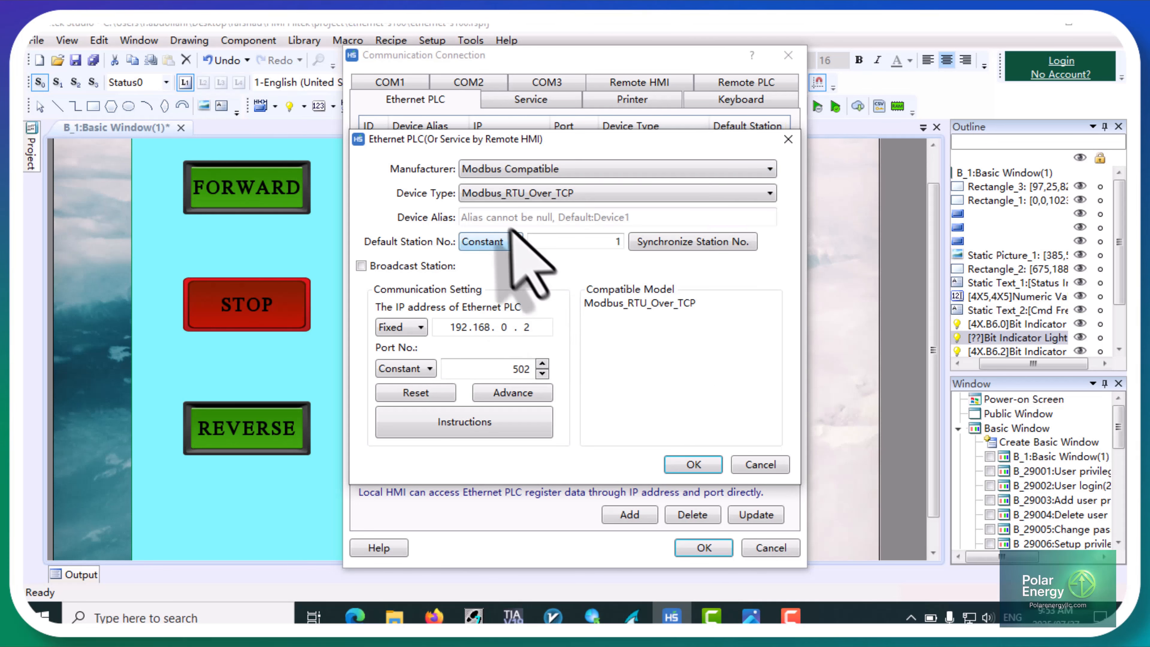
click(516, 193)
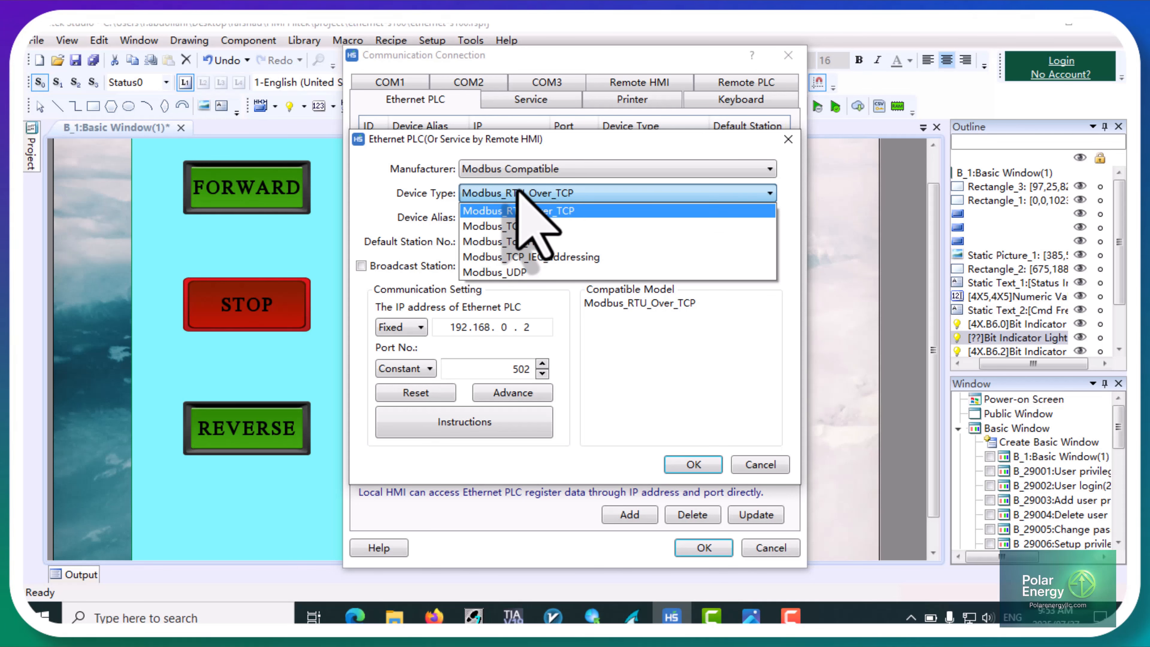
click(523, 242)
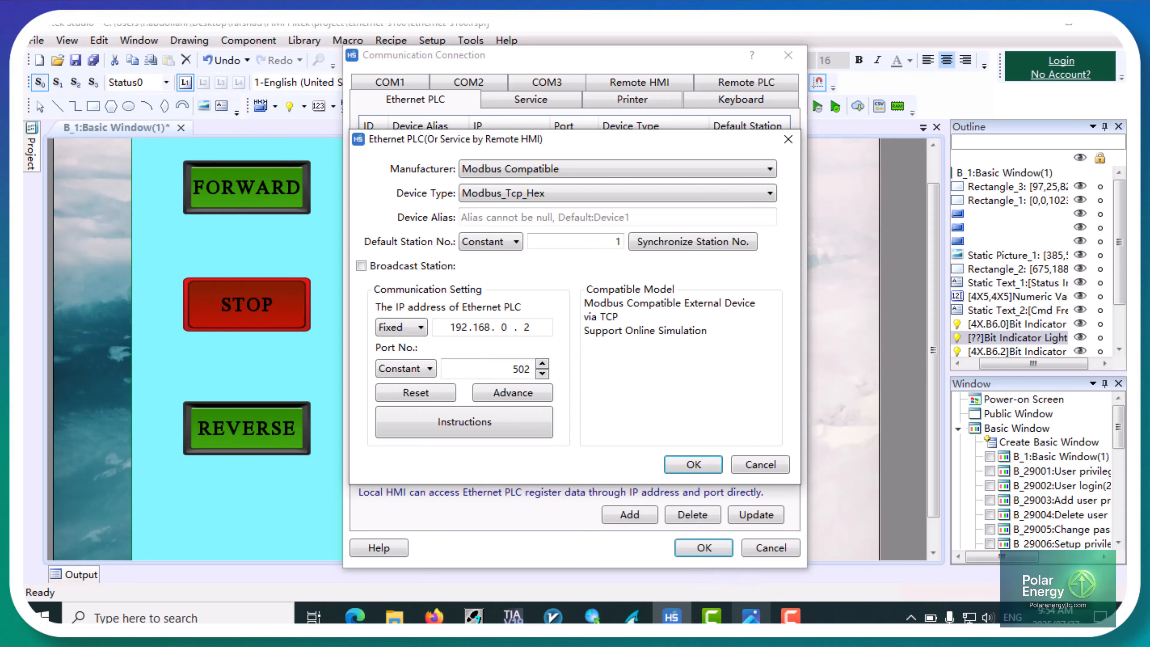
Step: Check the inverter's IP address in the reference picture, set the Ethernet PLC's fixed IP to 192.168.15.91, and save the communication connection
mouse_move(751, 616)
click(742, 557)
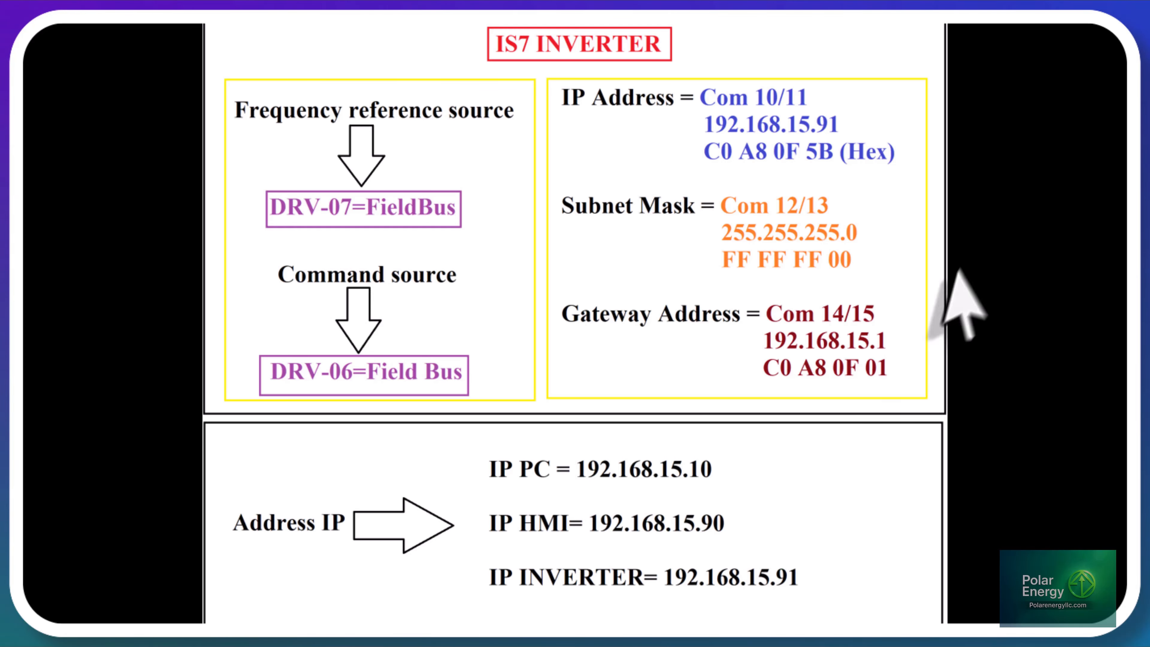
click(1028, 35)
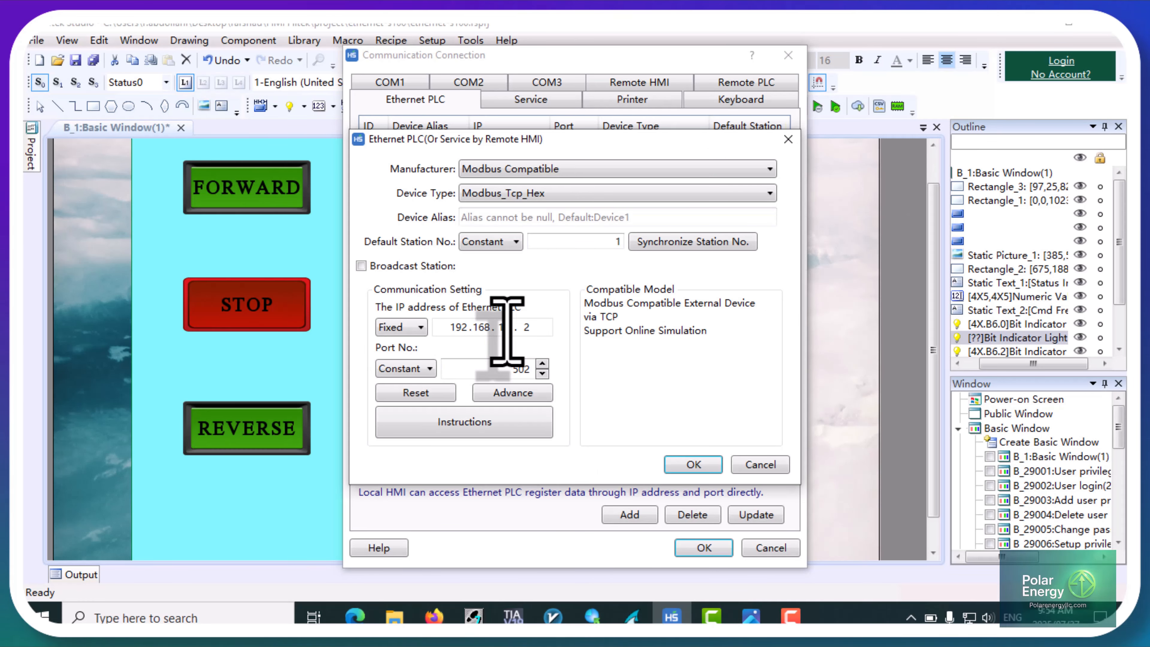
click(533, 332)
key(BackSpace)
text(91)
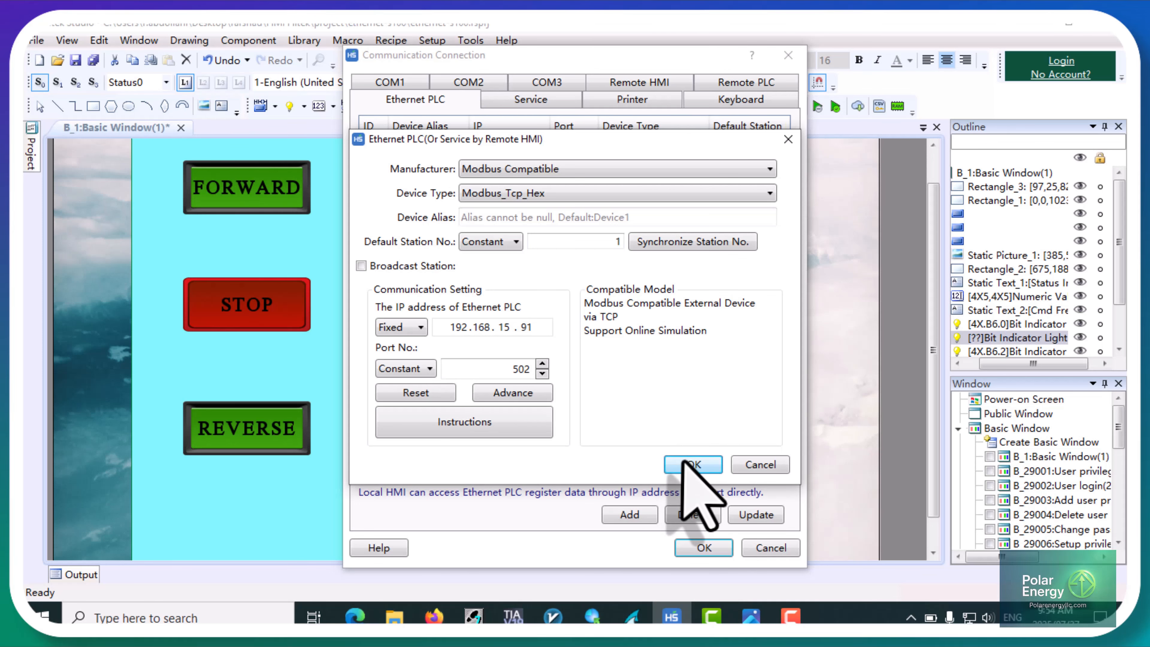
click(692, 465)
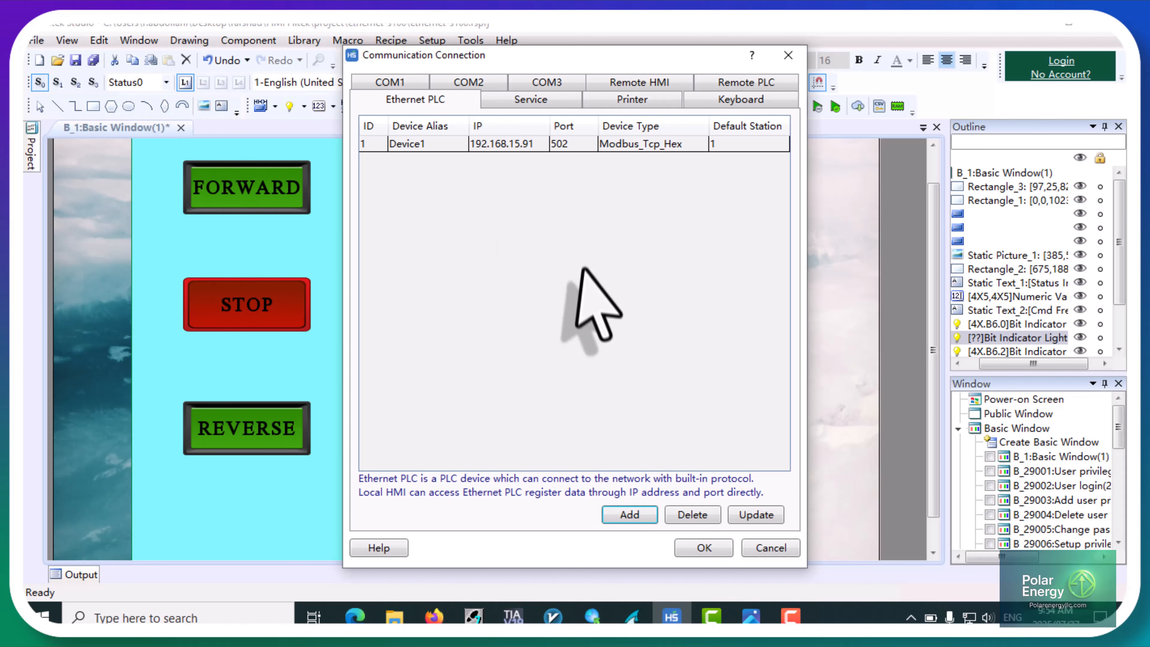
click(704, 548)
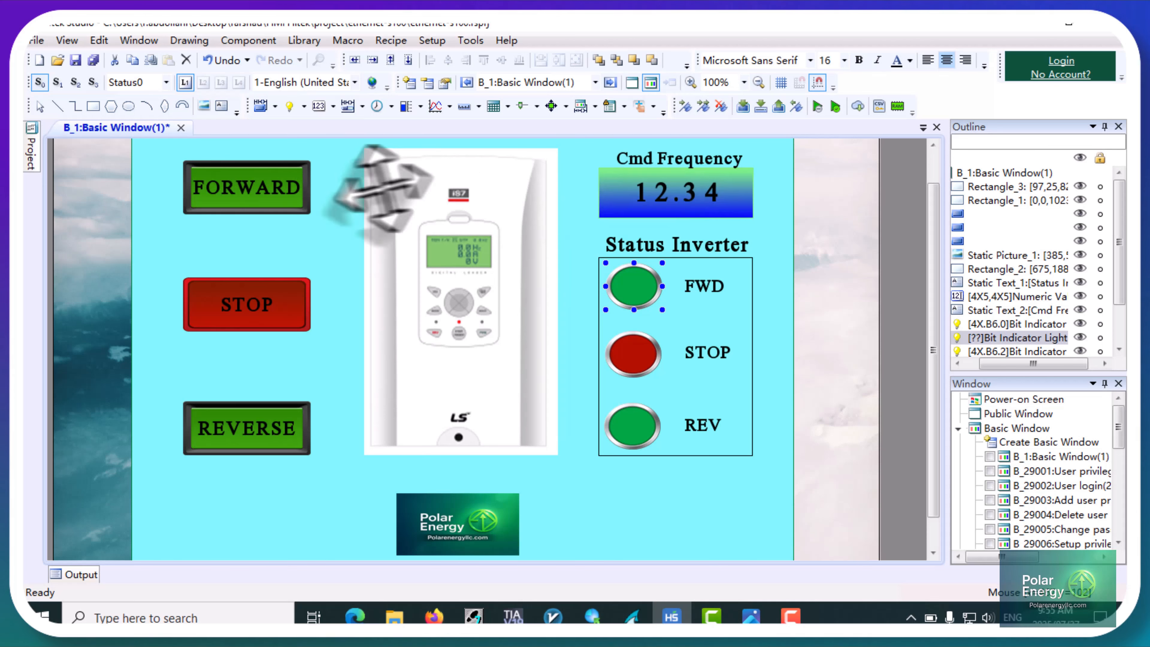
Step: Add a word function to the FORWARD button that executes Set Up Constants with a constant value of 2
double_click(250, 187)
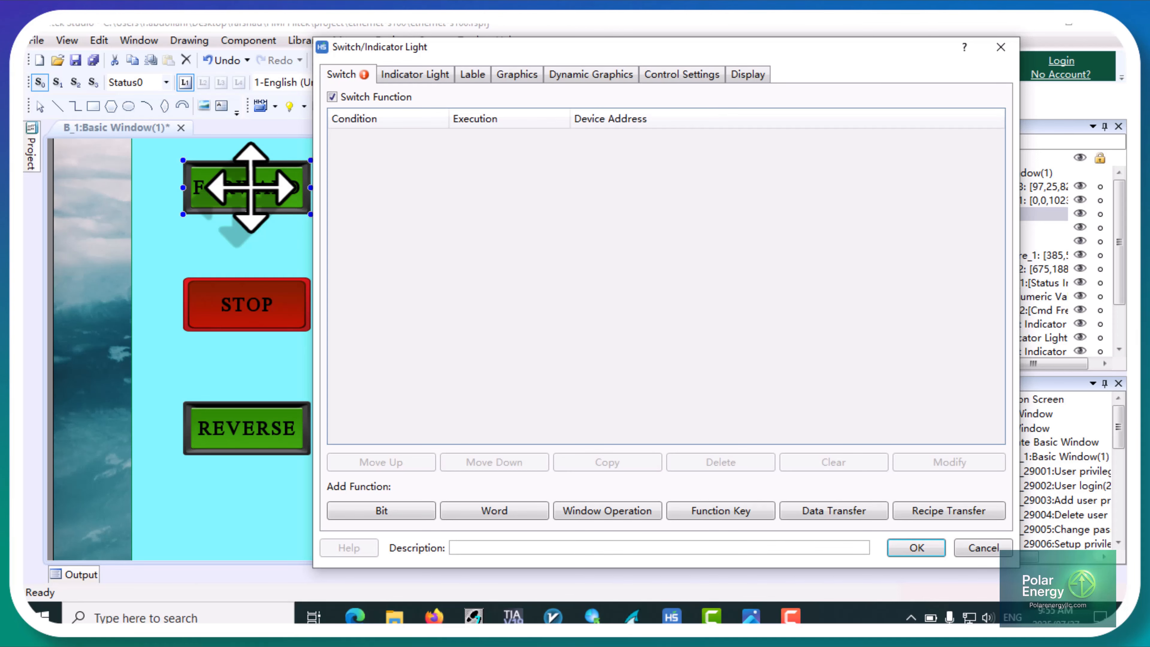
click(495, 510)
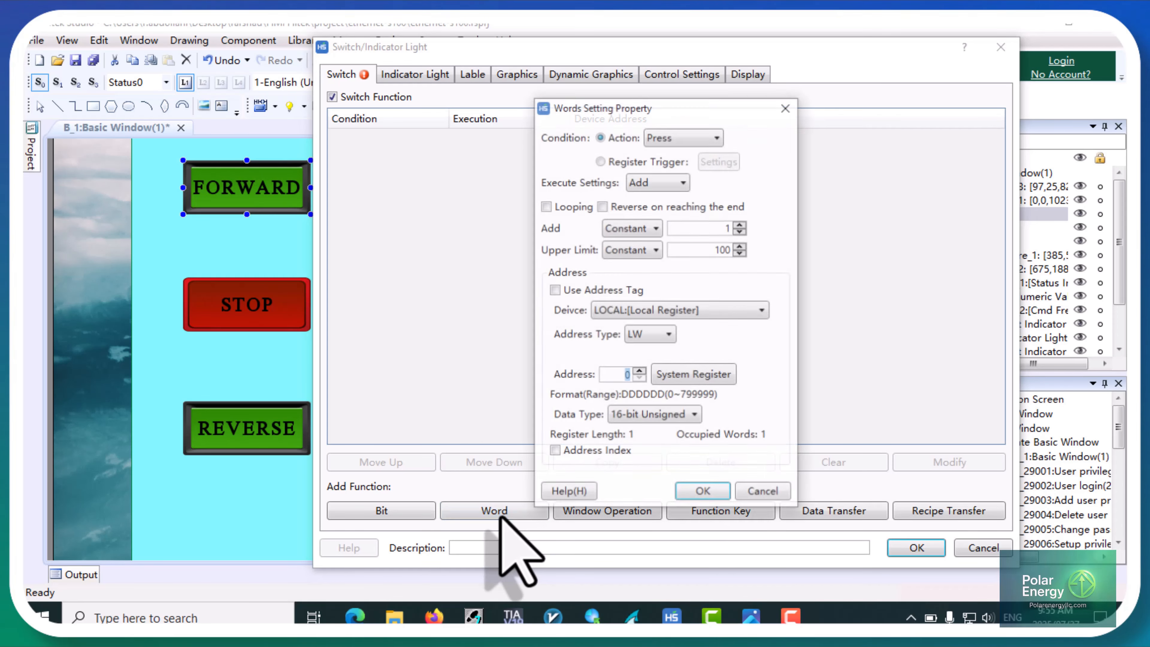
click(683, 184)
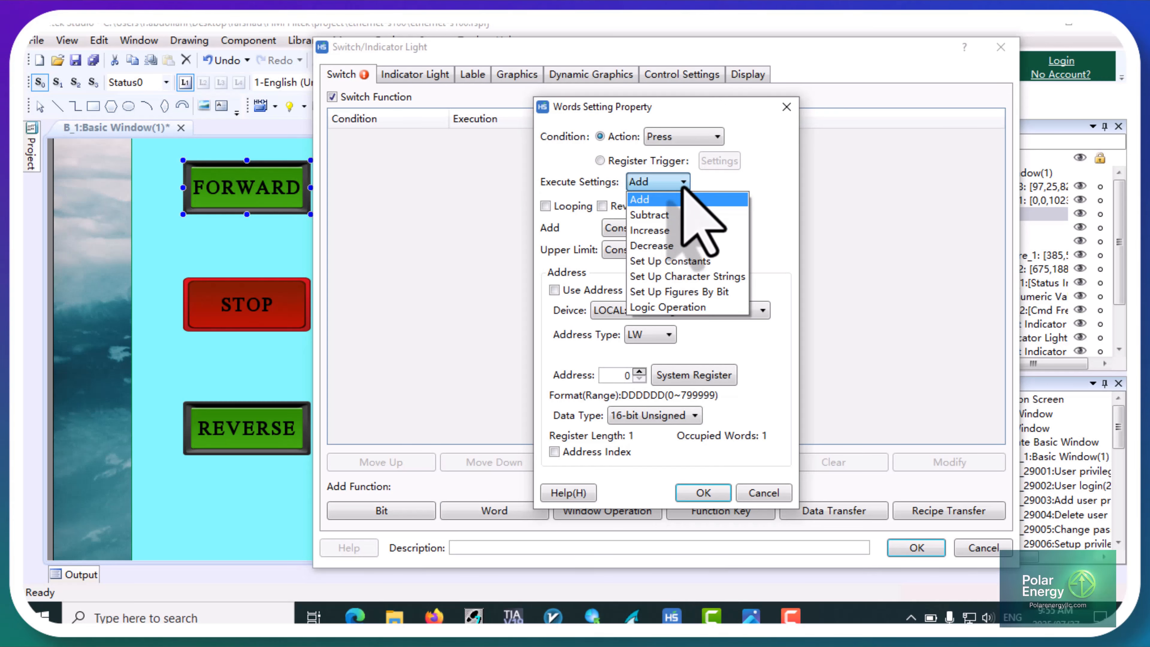
click(684, 262)
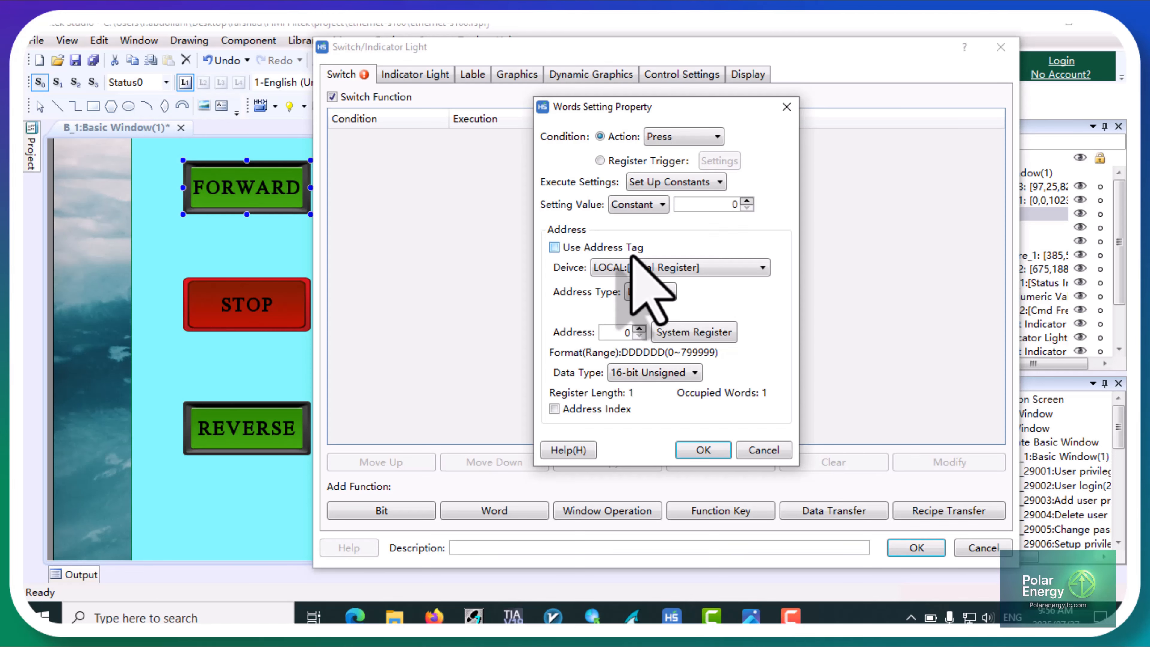
click(746, 201)
click(746, 201)
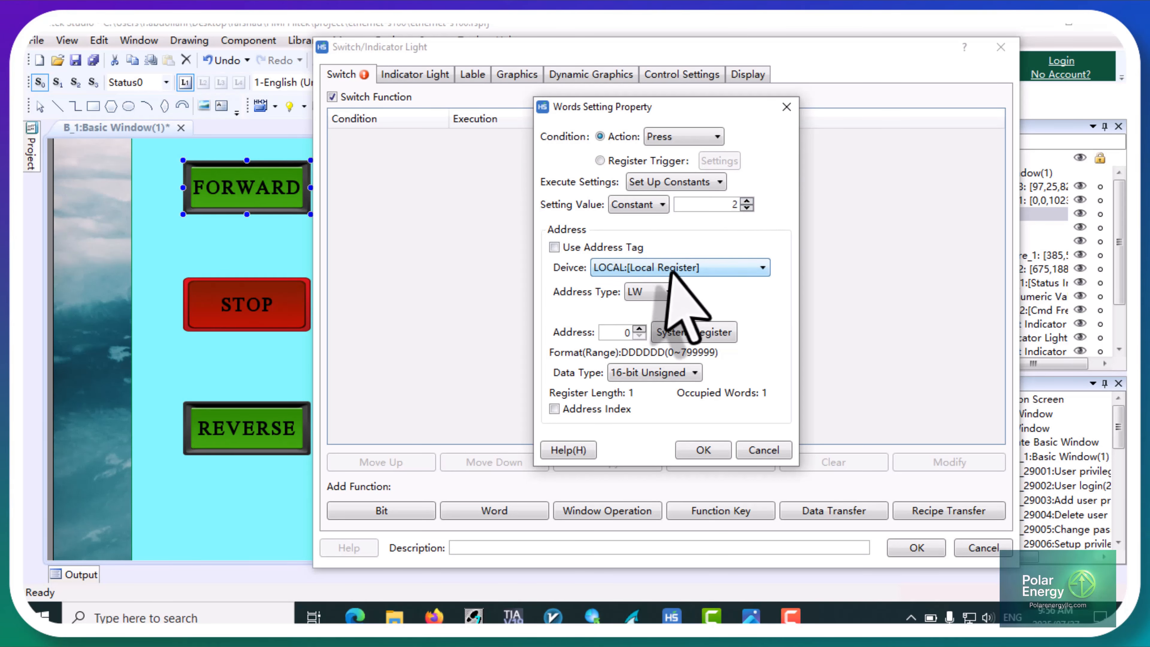
Step: Point the FORWARD word function to Device1 (Modbus_Tcp_Hex), address type 4X, address 6, and save the button's settings
click(701, 268)
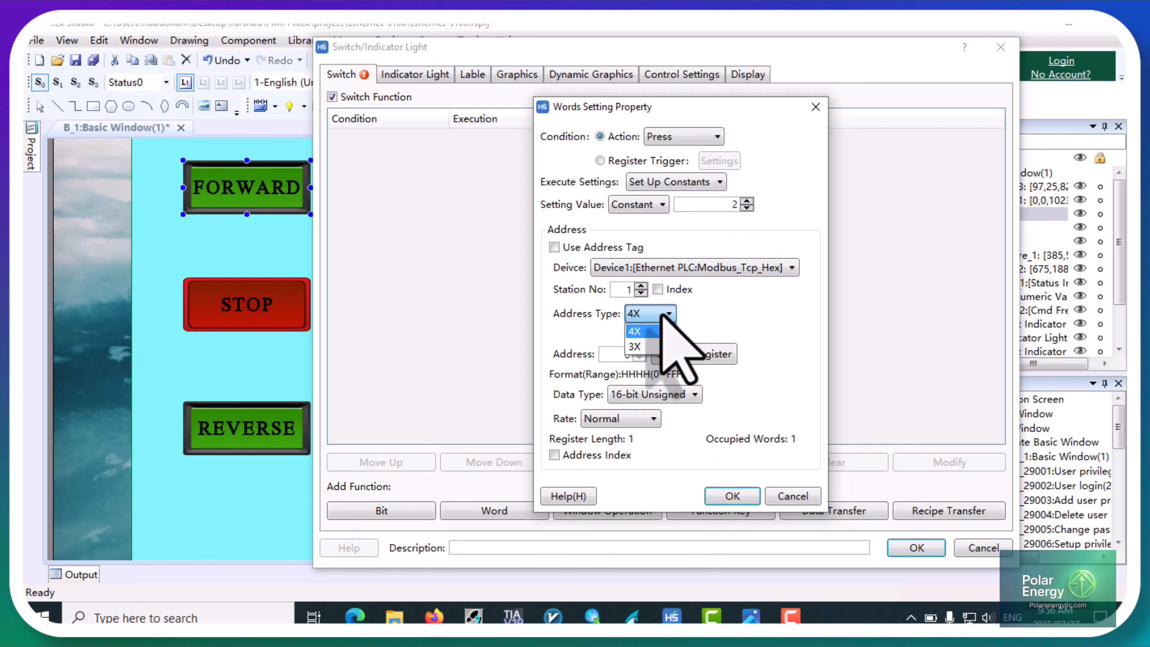
click(661, 329)
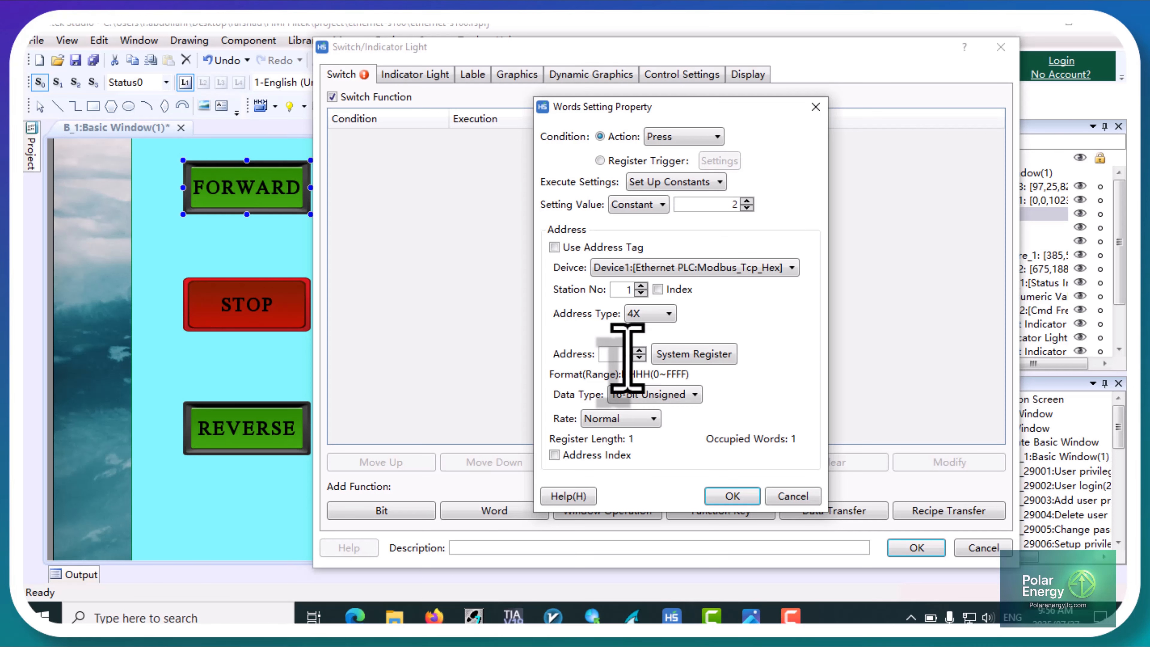
click(732, 495)
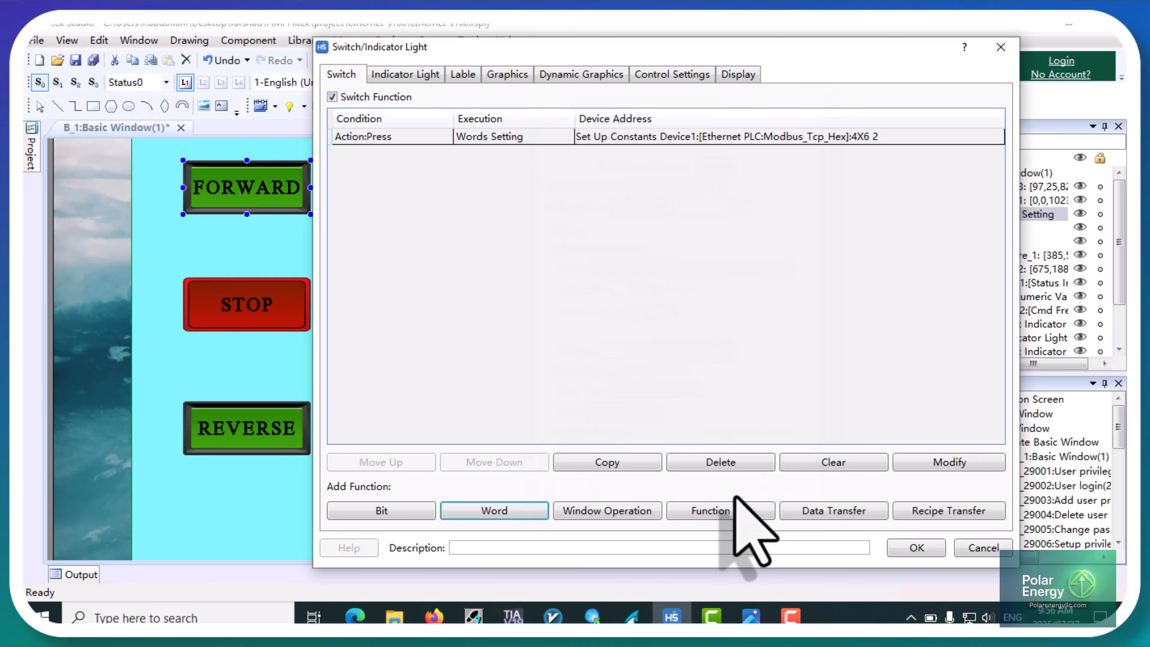
click(915, 547)
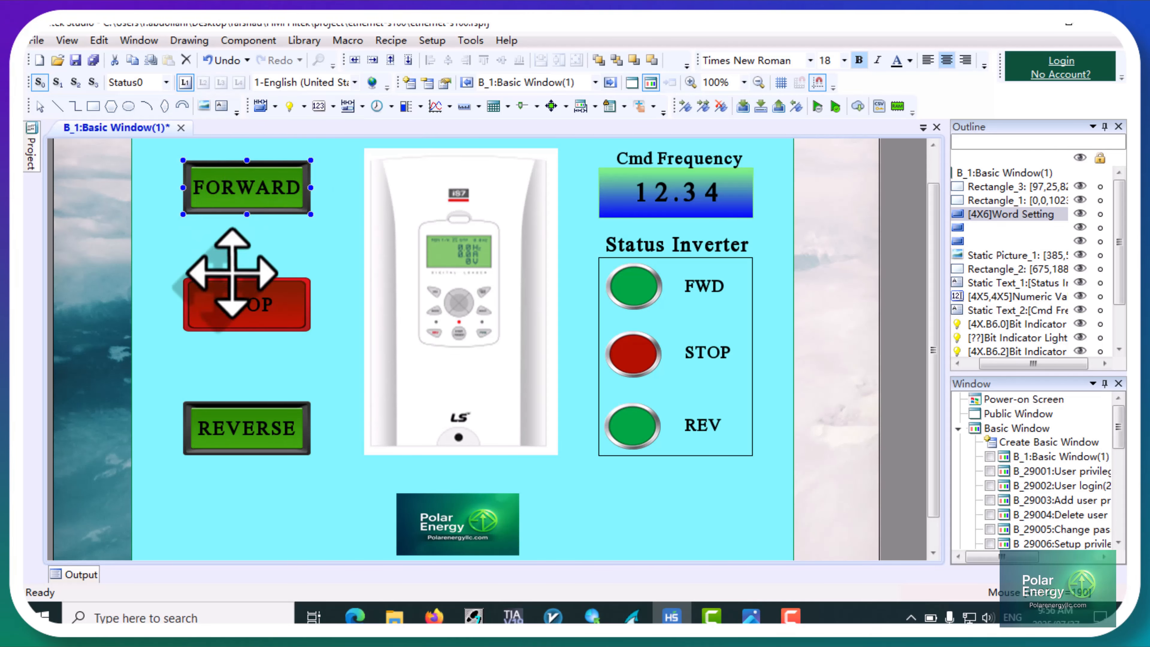
Step: Give the STOP button a word function that sets constant 1 on Device1 (Modbus_Tcp_Hex), address type 4X, address 6
double_click(230, 313)
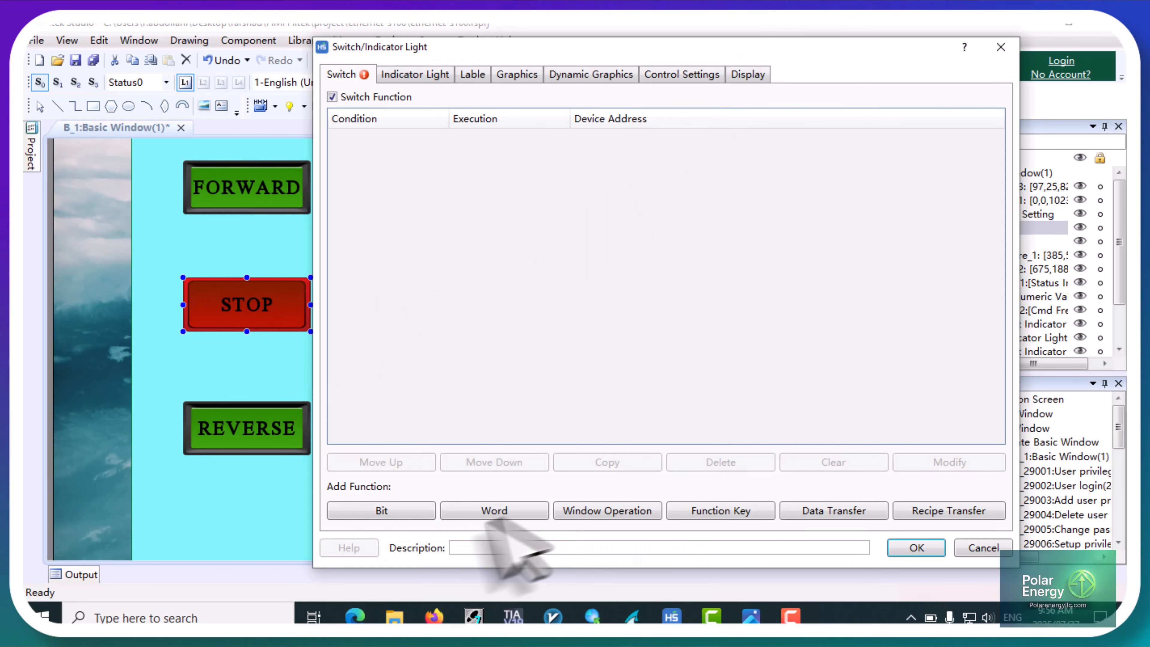
click(473, 509)
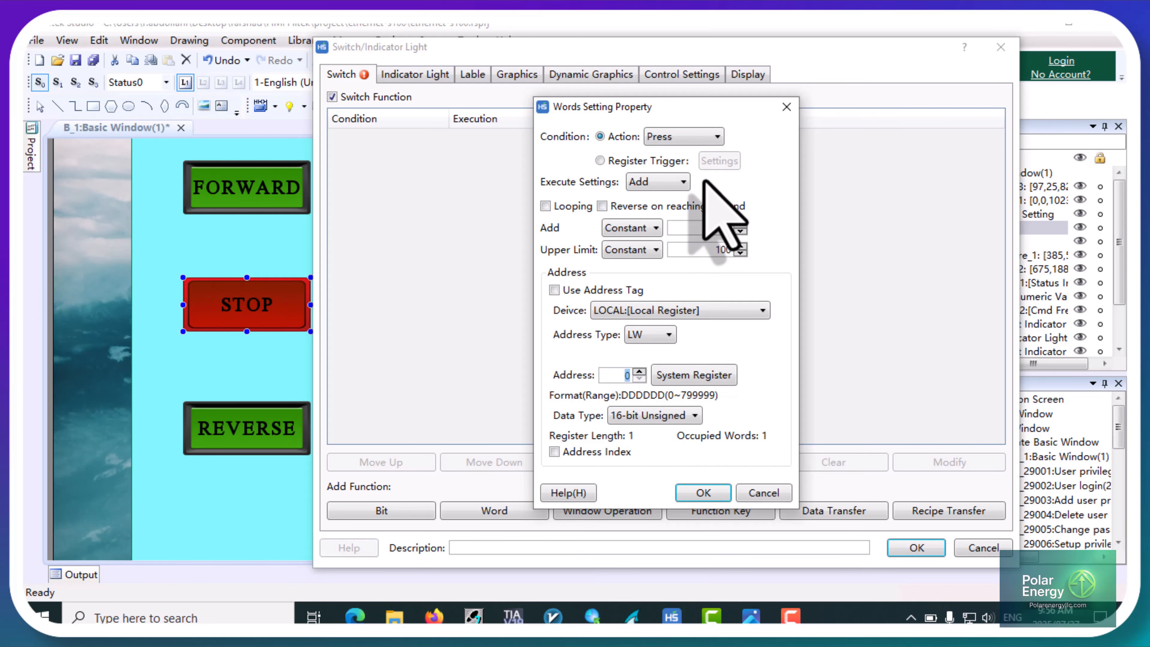
click(665, 183)
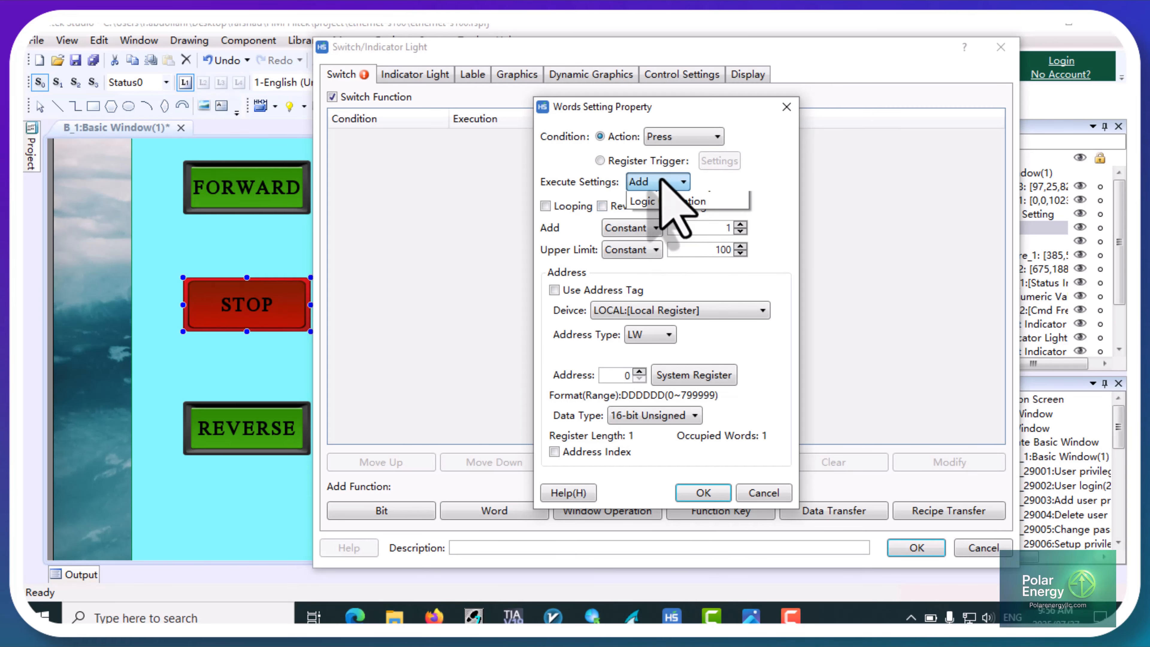
click(679, 260)
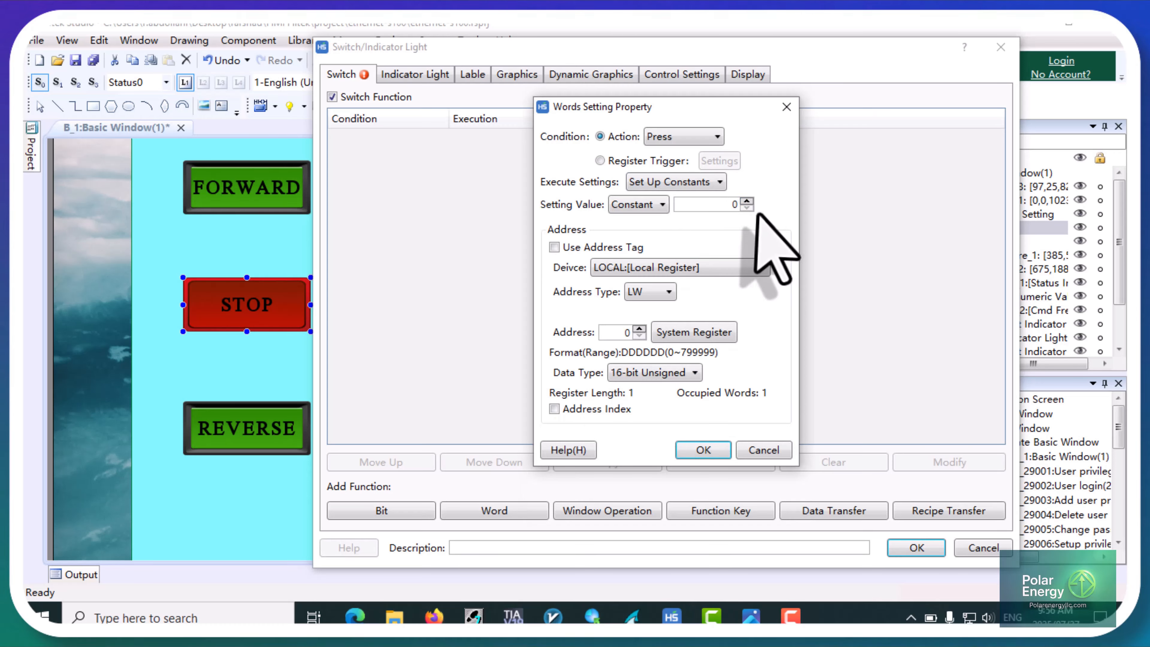
click(741, 267)
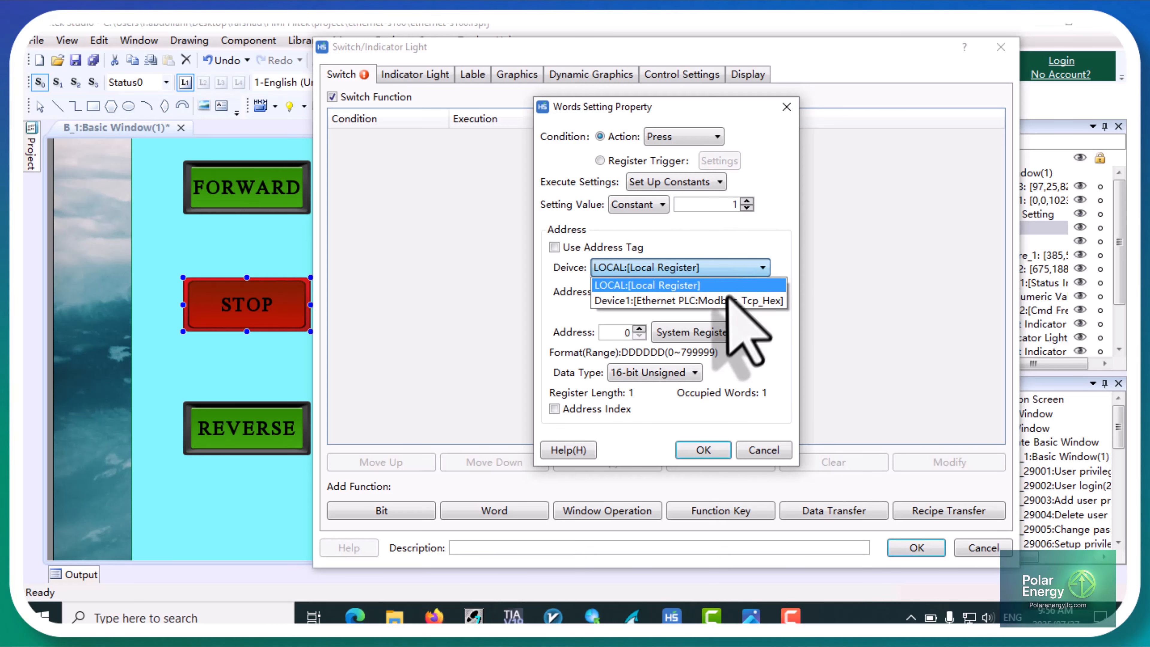
click(726, 301)
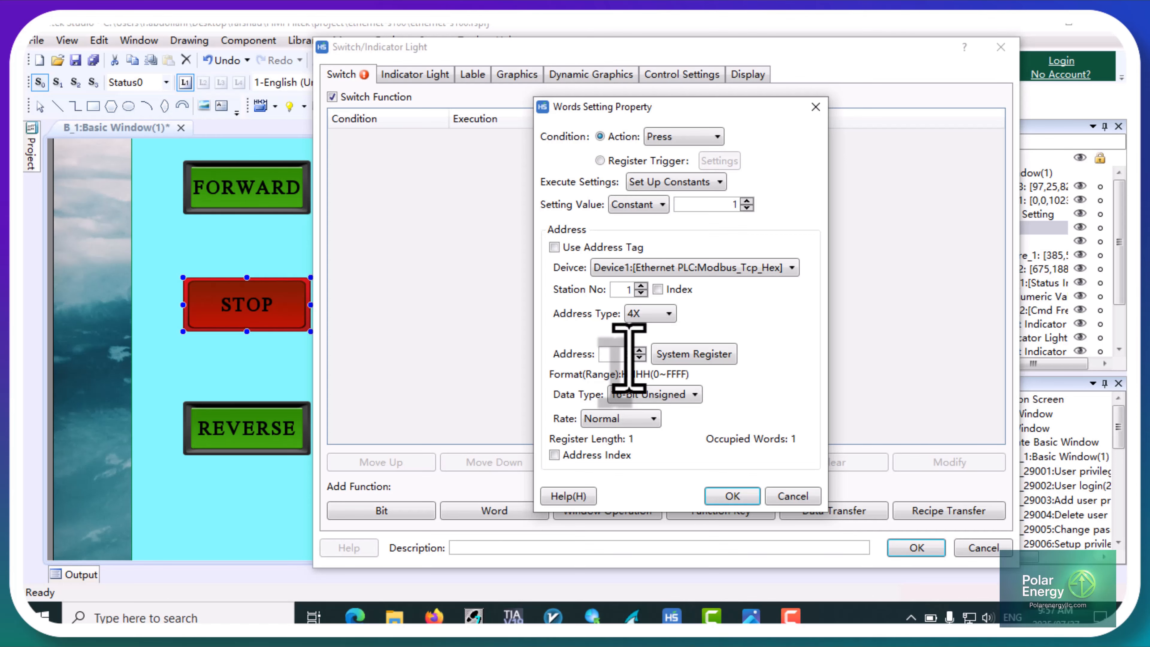
click(734, 495)
click(915, 548)
Step: Add a word function to the REVERSE button that executes Set Up Constants with a constant value of 4
click(257, 428)
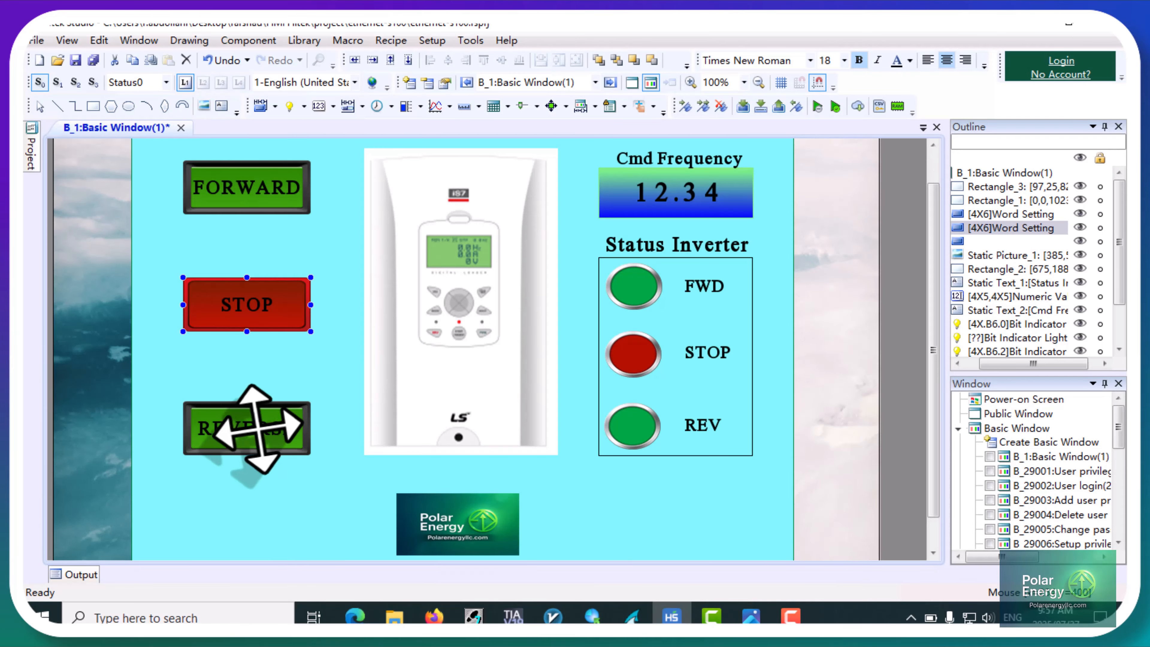
double_click(258, 428)
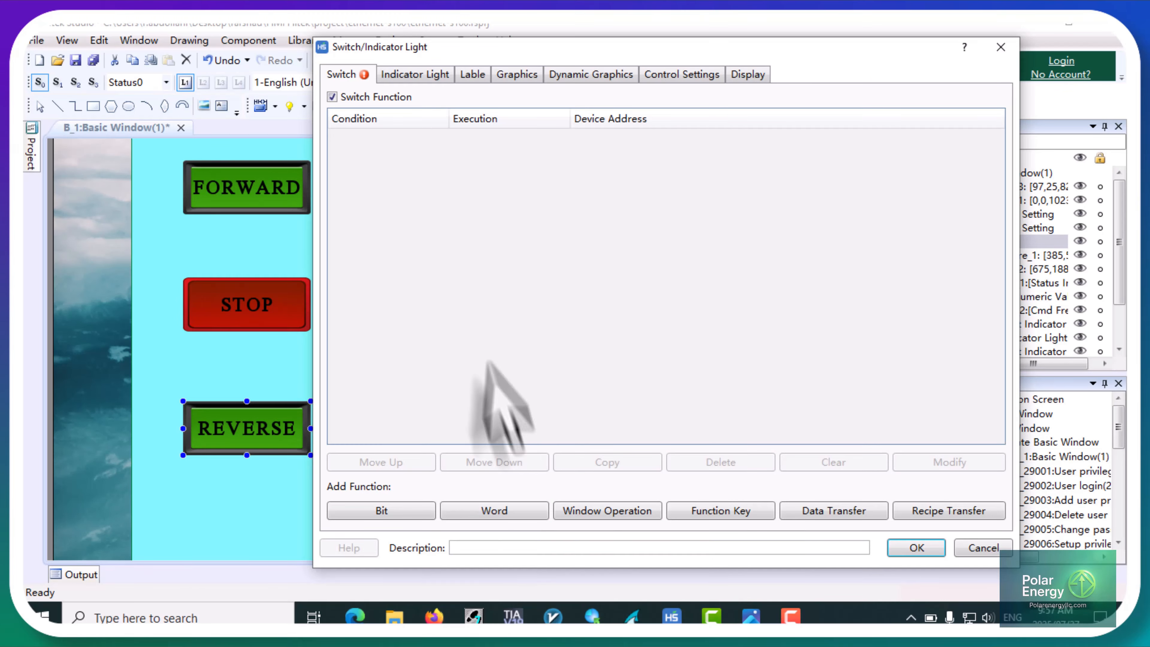
click(521, 511)
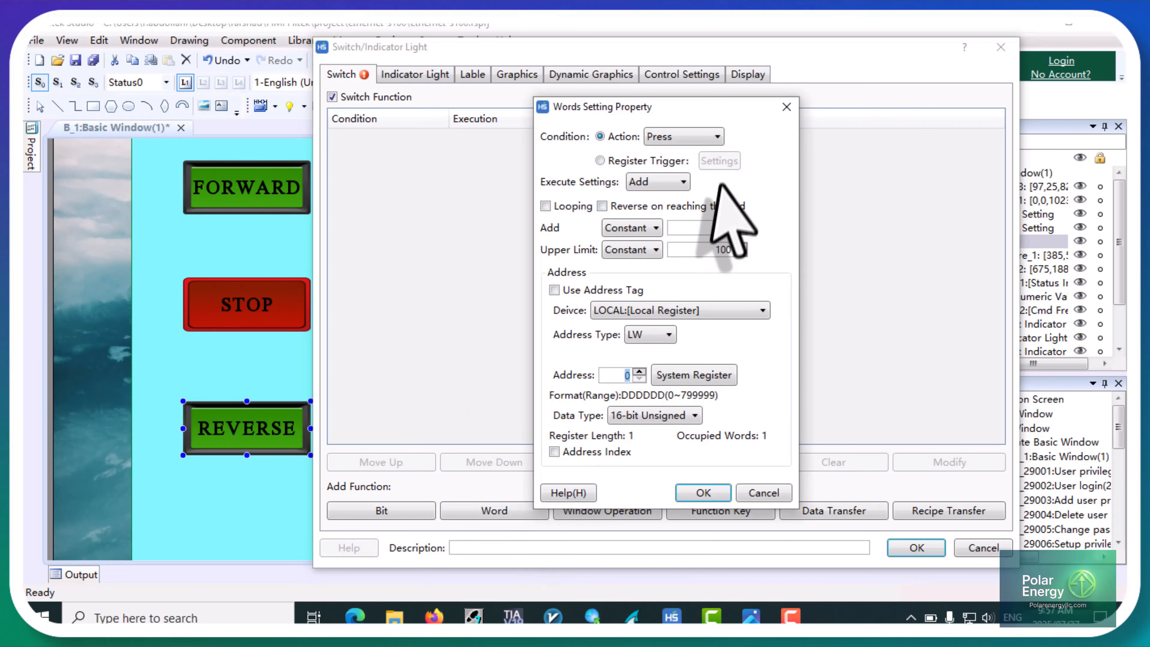
click(681, 181)
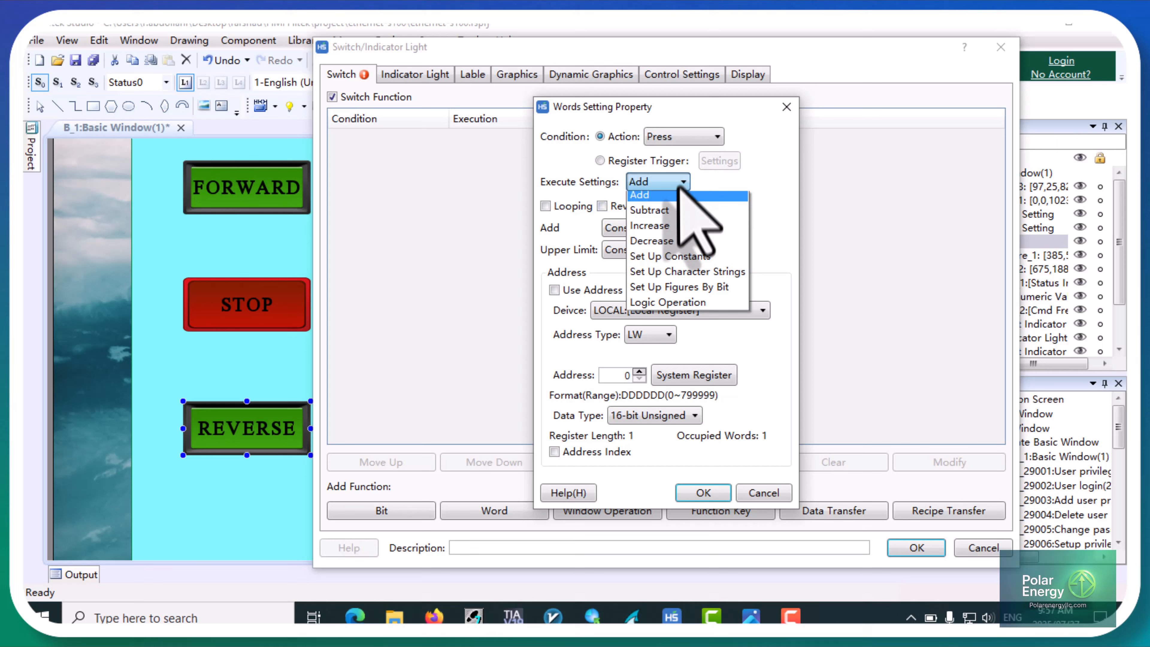
click(672, 261)
double_click(738, 207)
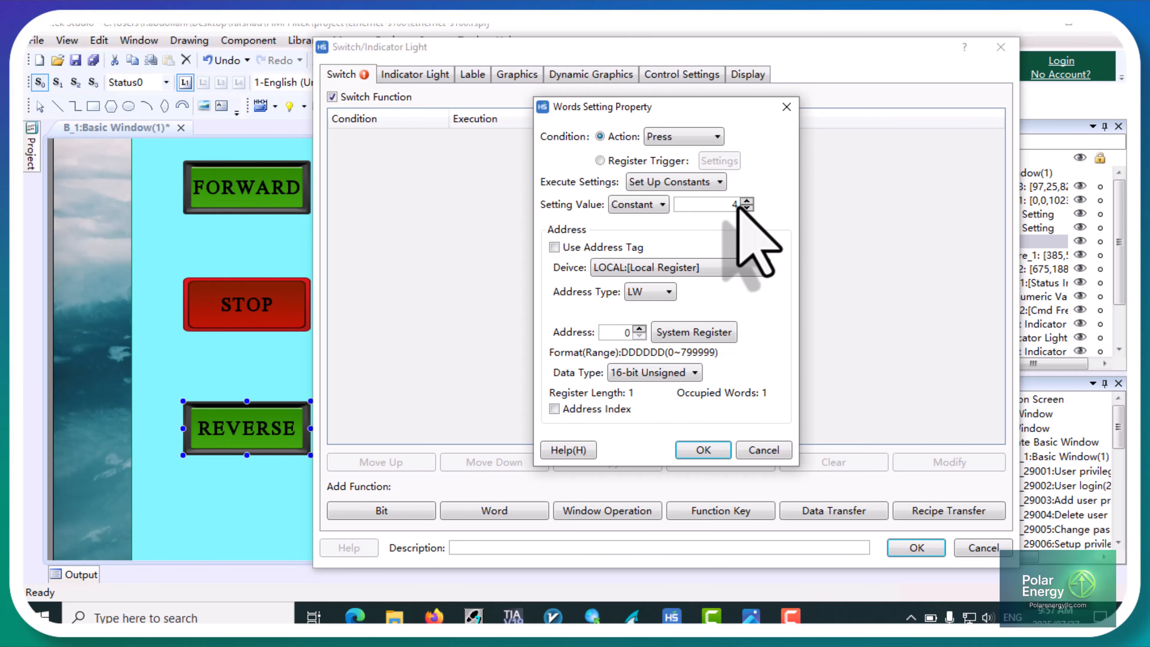
text(4)
Step: Point the REVERSE word function to Device1 (Modbus_Tcp_Hex), address type 4X, address 6, and save the button's settings
click(729, 267)
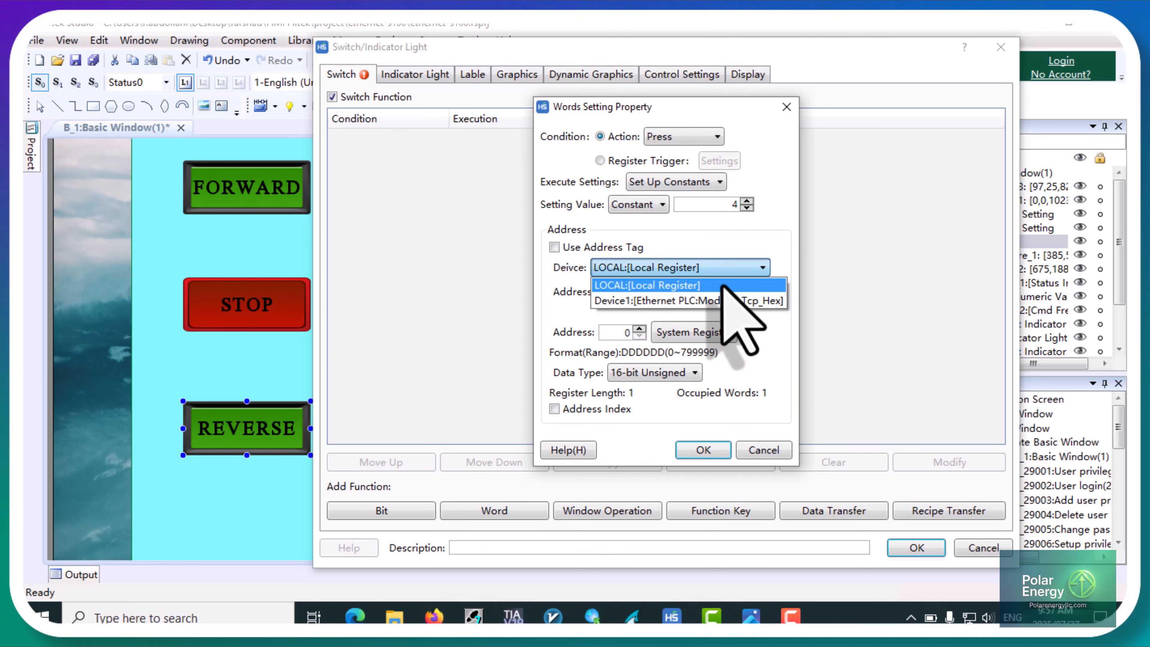
click(724, 301)
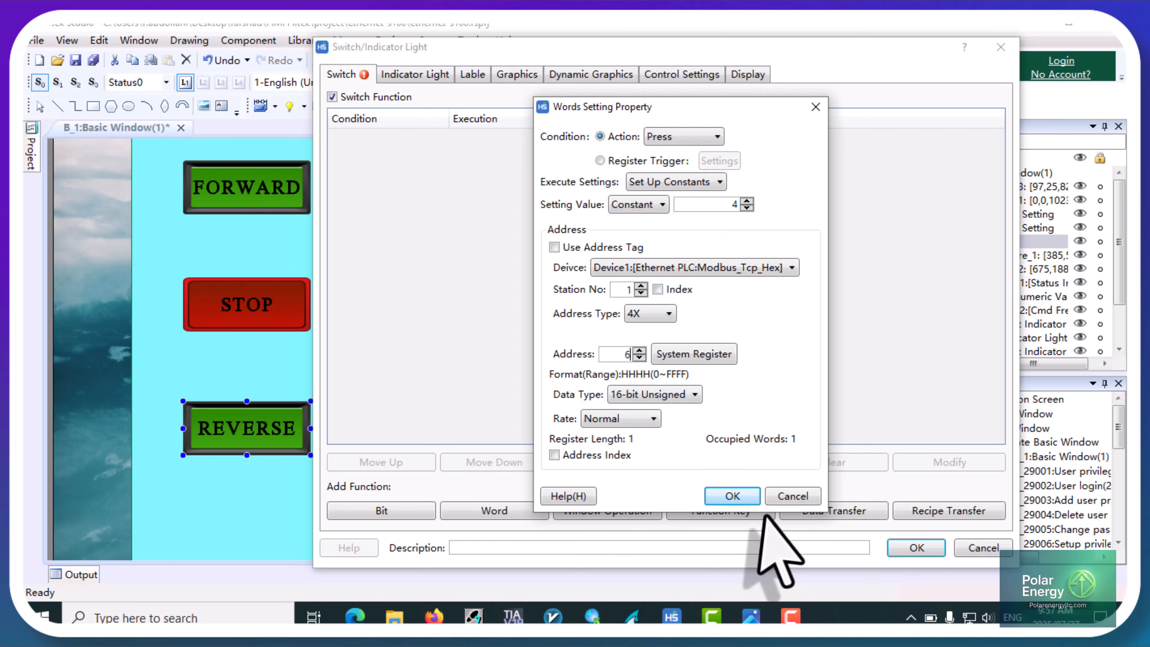
click(732, 495)
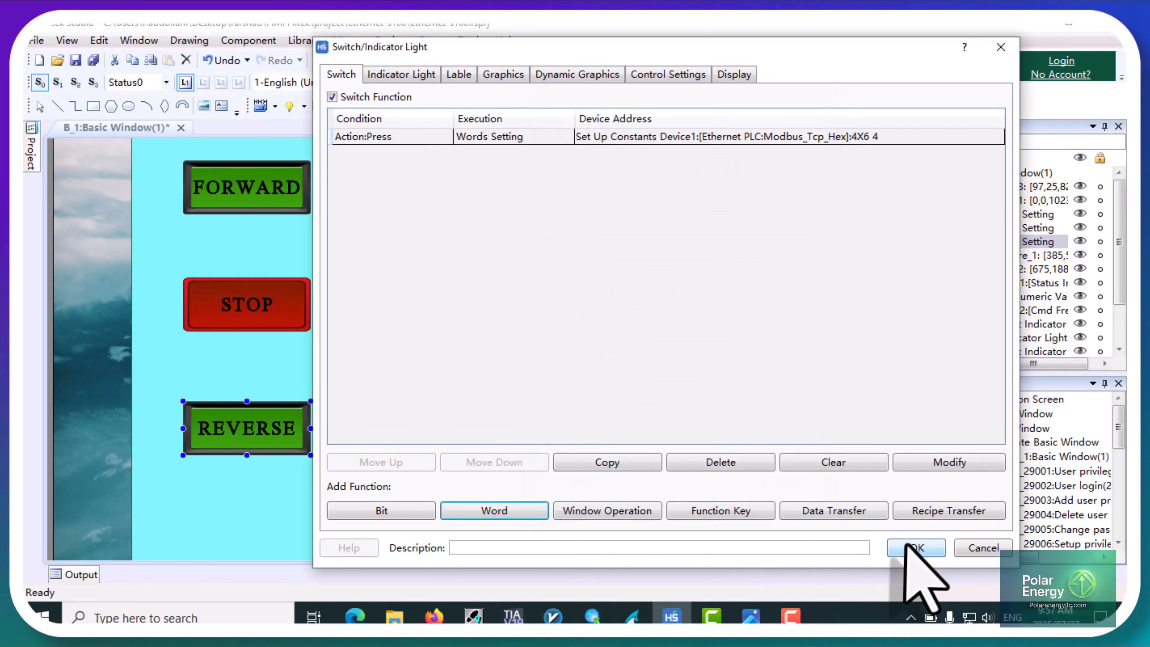
click(912, 548)
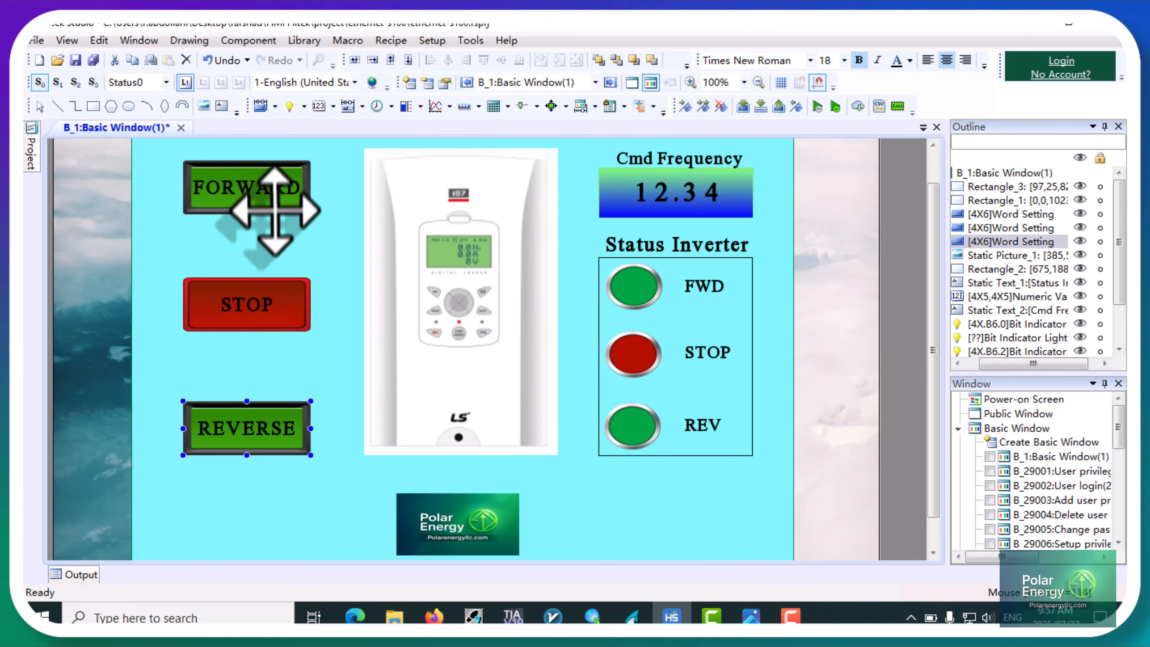